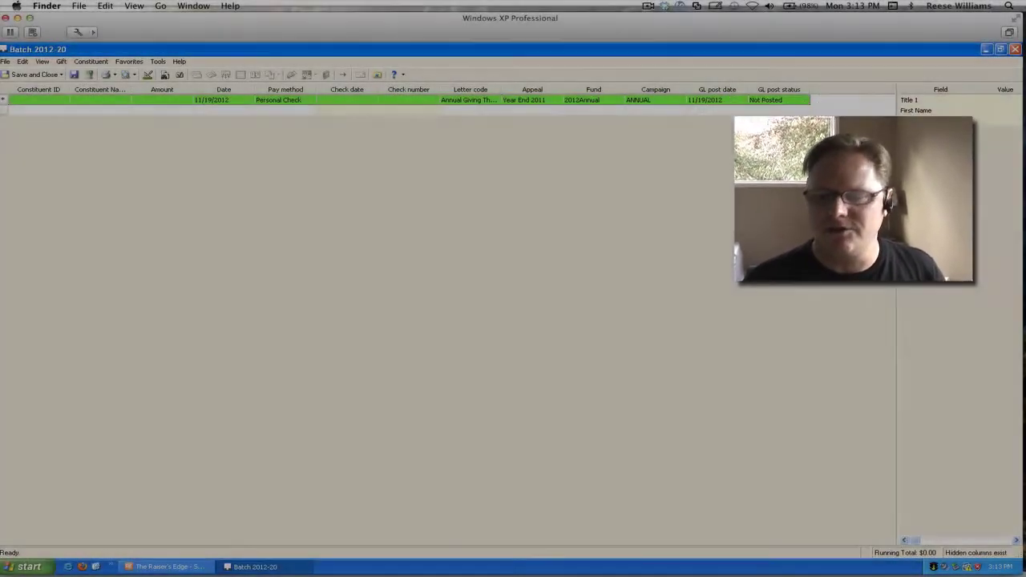
- Widen the constituent field panel beside the gift rows and show the Constituent menu
left_click_drag(896, 127, 822, 127)
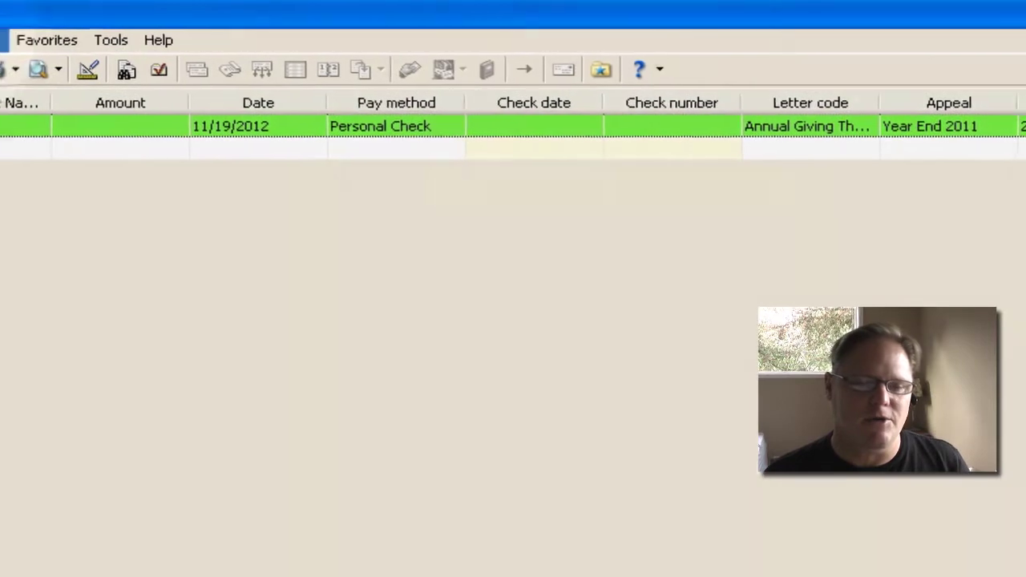
left_click(11, 40)
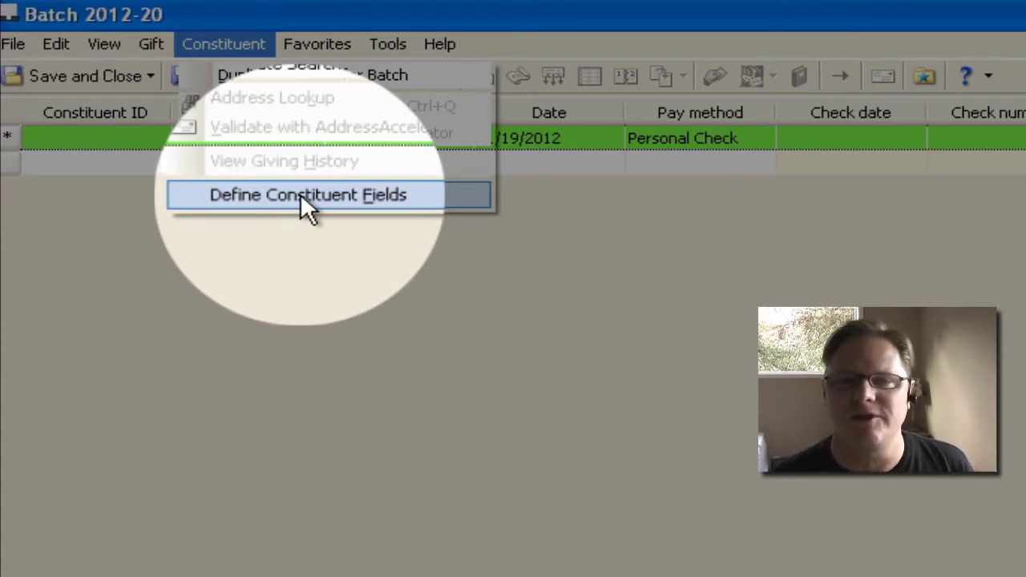
- In Define Constituent Fields, add Suffix 1 from the Biographical group
left_click(302, 198)
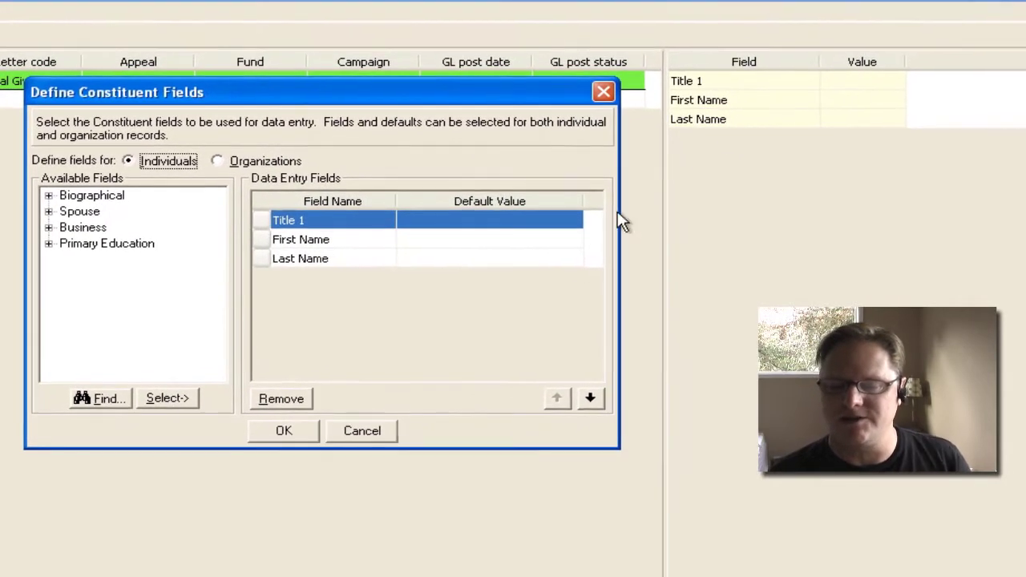
double_click(48, 197)
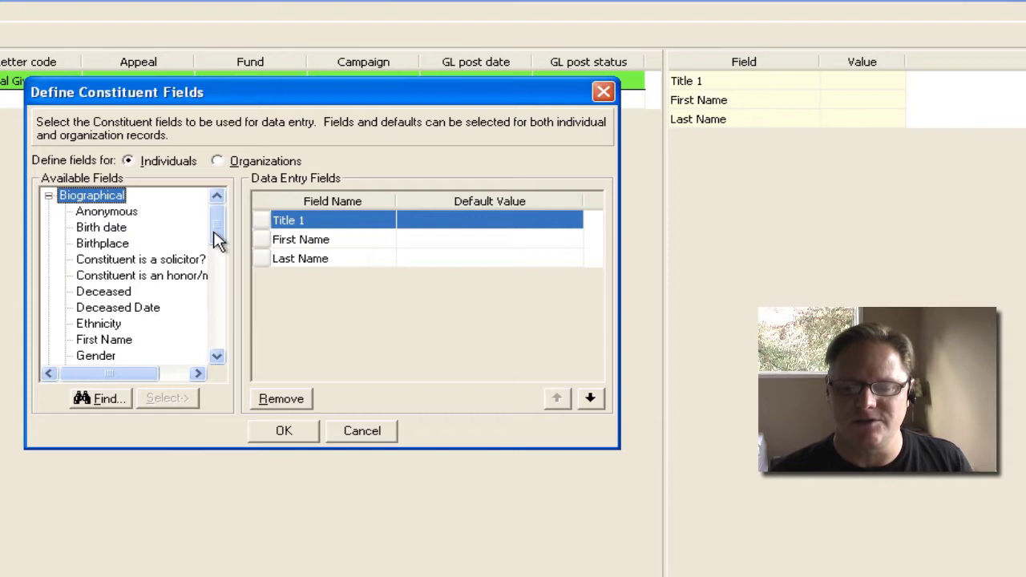
left_click_drag(214, 232, 196, 313)
left_click(103, 260)
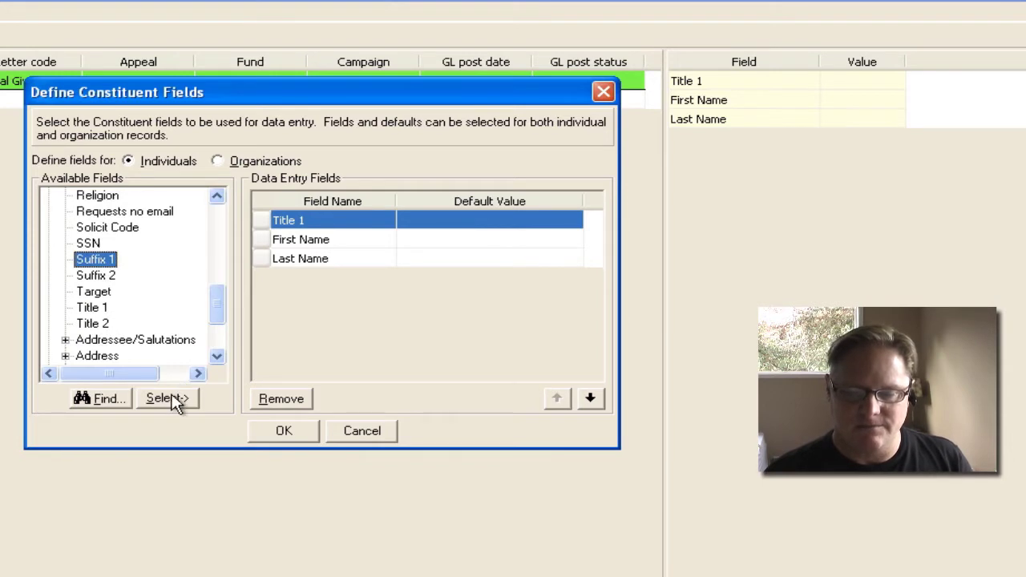
left_click(175, 401)
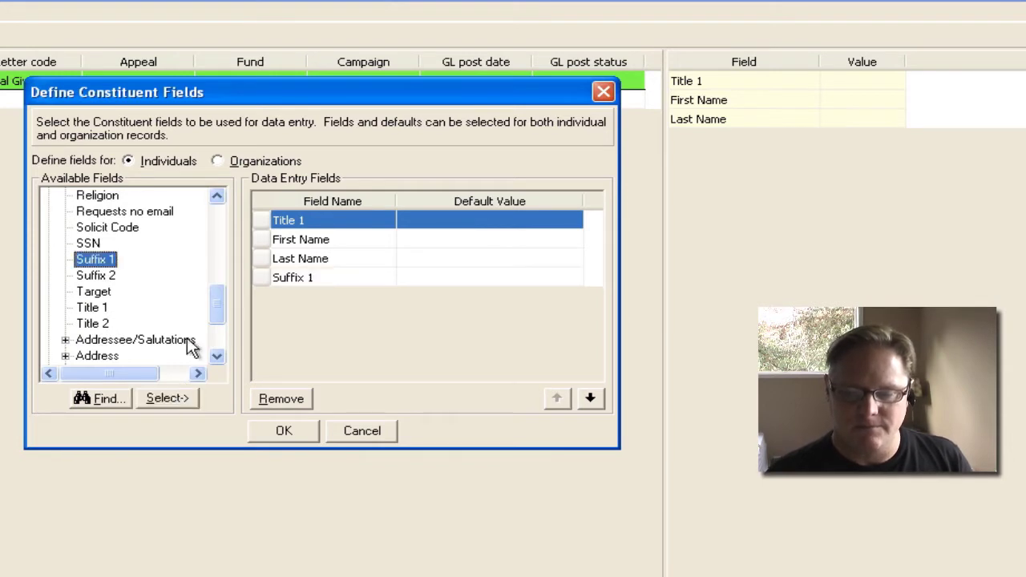
- Add Primary Addressee and Primary Salutation from the Addressee/Salutations group
left_click(65, 341)
left_click(144, 356)
left_click(164, 398)
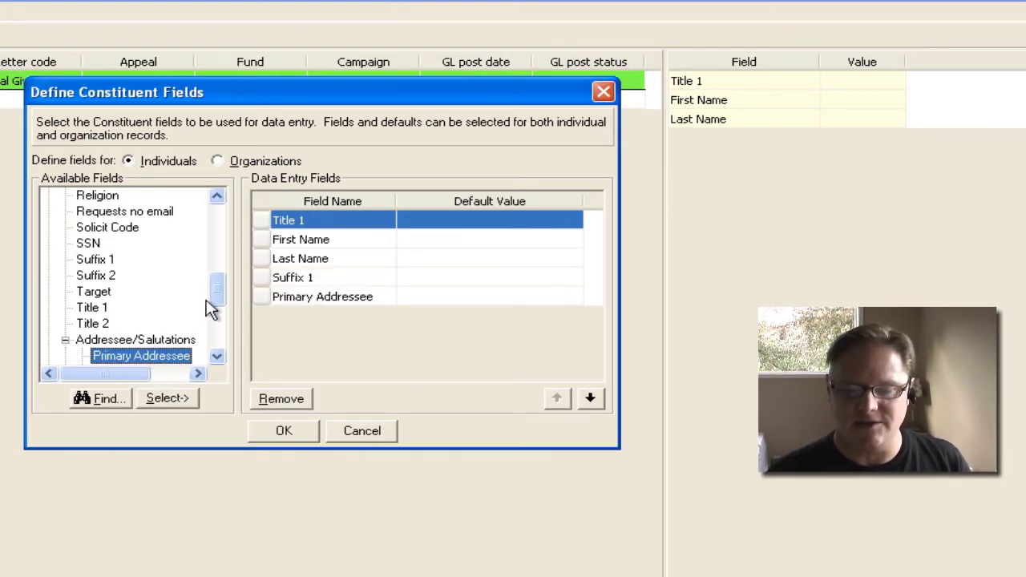
scroll(213, 309, "down", 1)
left_click(175, 340)
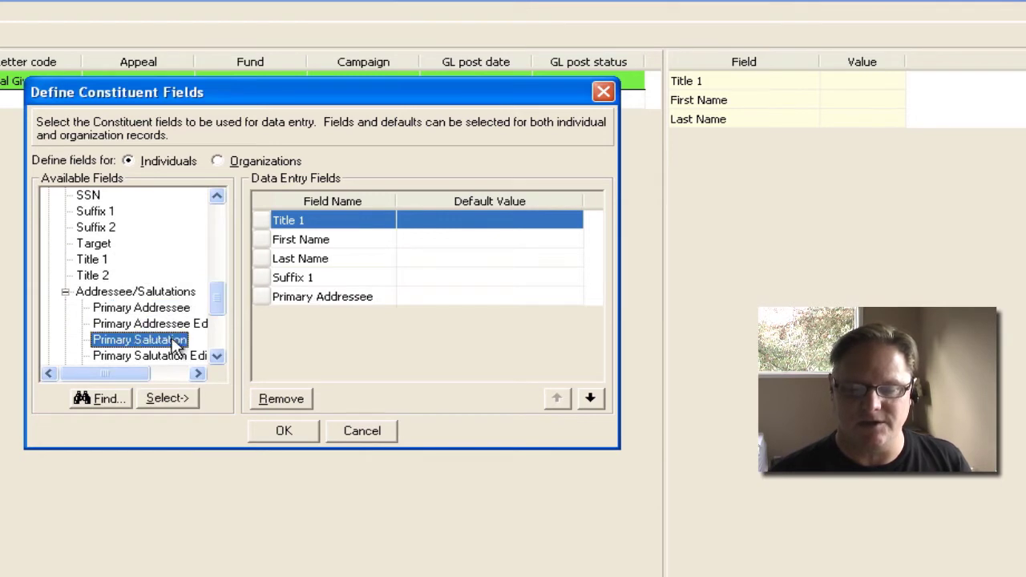
left_click(177, 403)
scroll(222, 291, "up", 1)
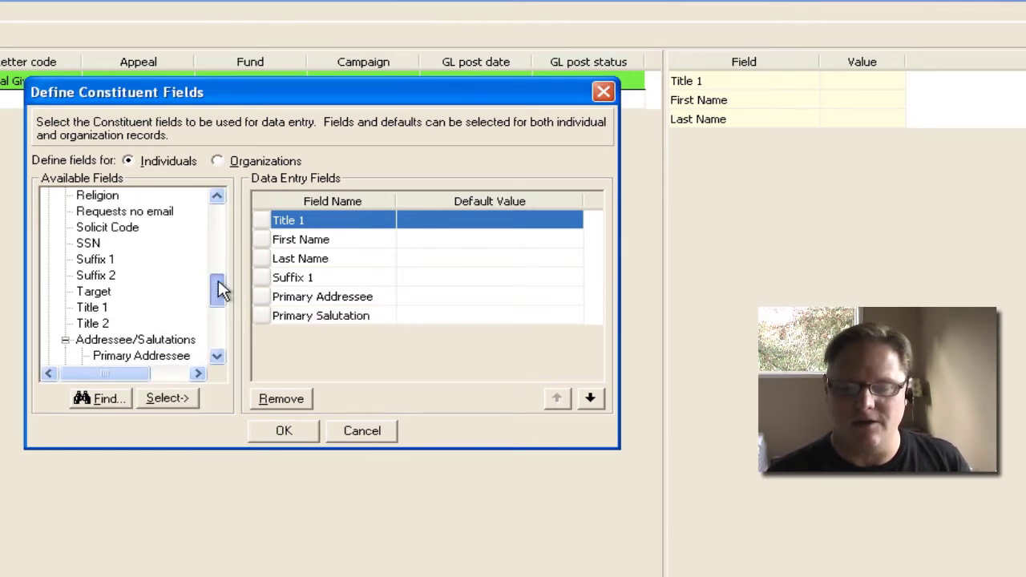
left_click_drag(222, 290, 218, 224)
left_click(49, 196)
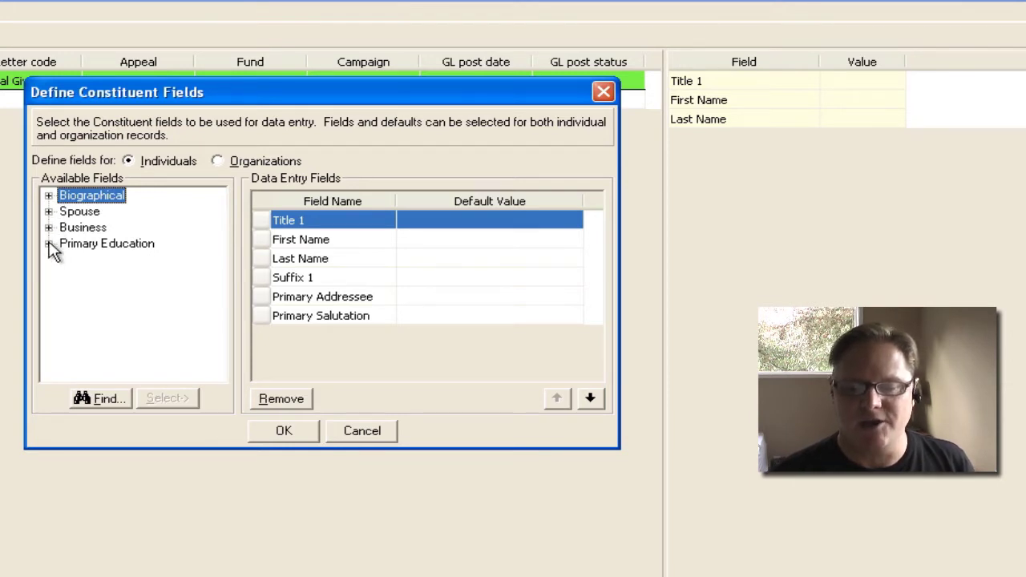
- Add Address Address Lines, Address City and Address State to the data entry fields
left_click(46, 198)
left_click_drag(214, 233, 208, 344)
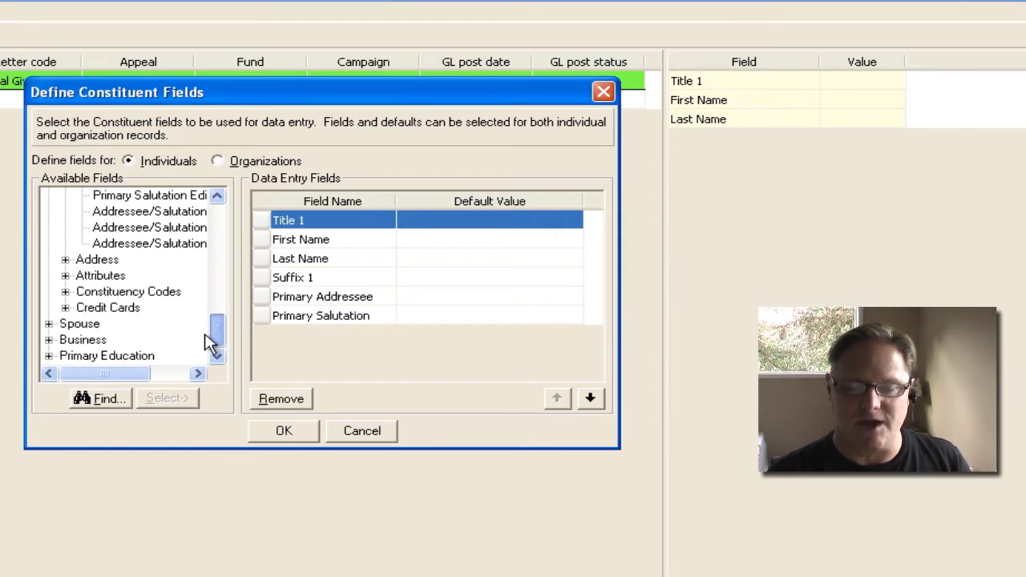
left_click(65, 260)
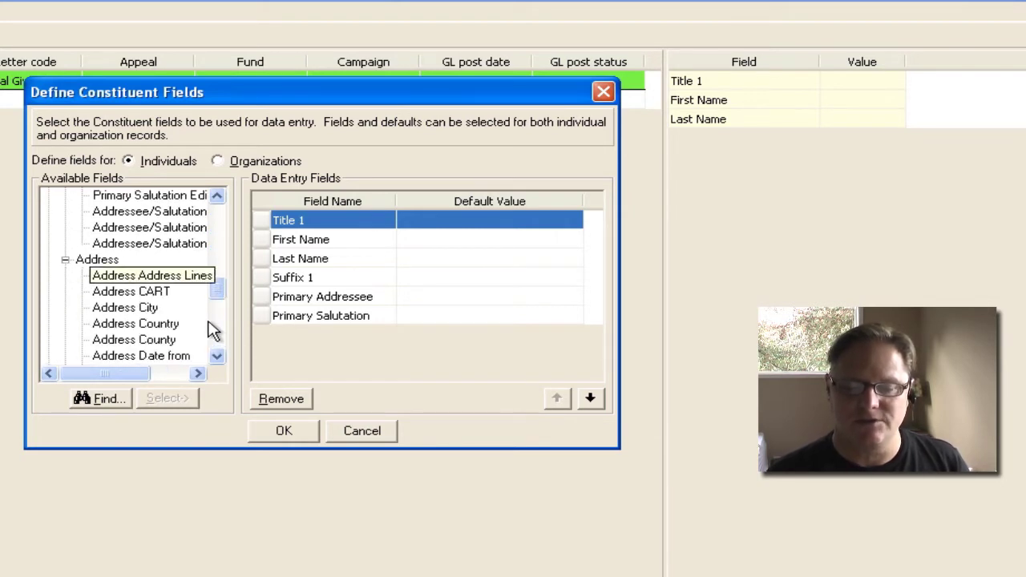
scroll(222, 299, "down", 1)
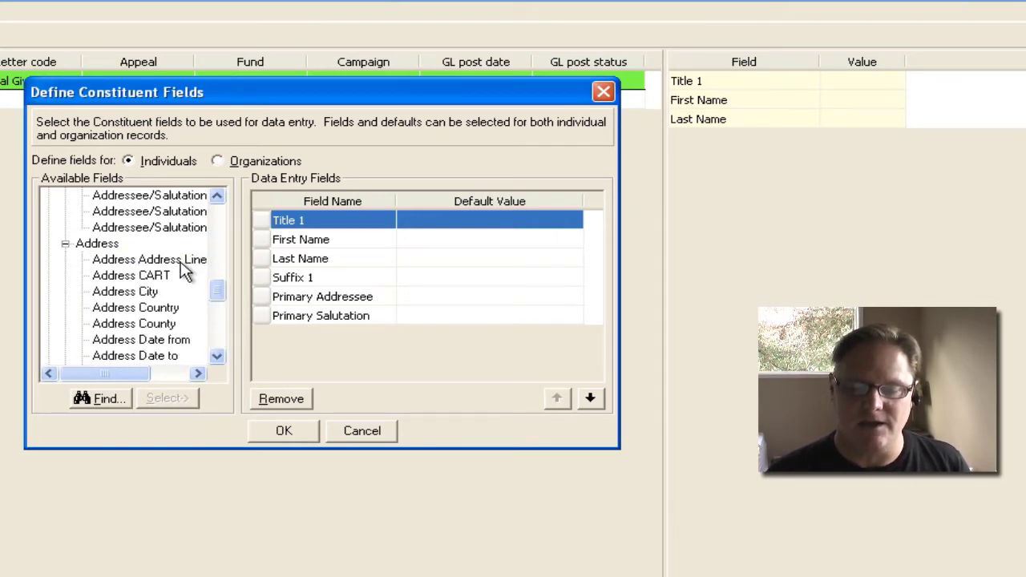
double_click(181, 261)
double_click(141, 293)
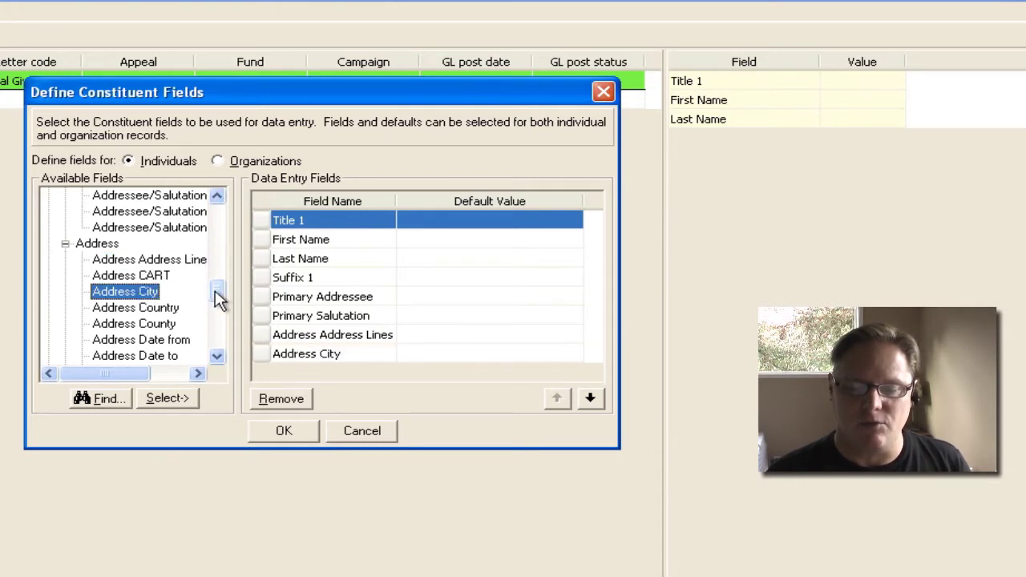
scroll(221, 303, "down", 1)
left_click_drag(222, 305, 222, 328)
double_click(140, 292)
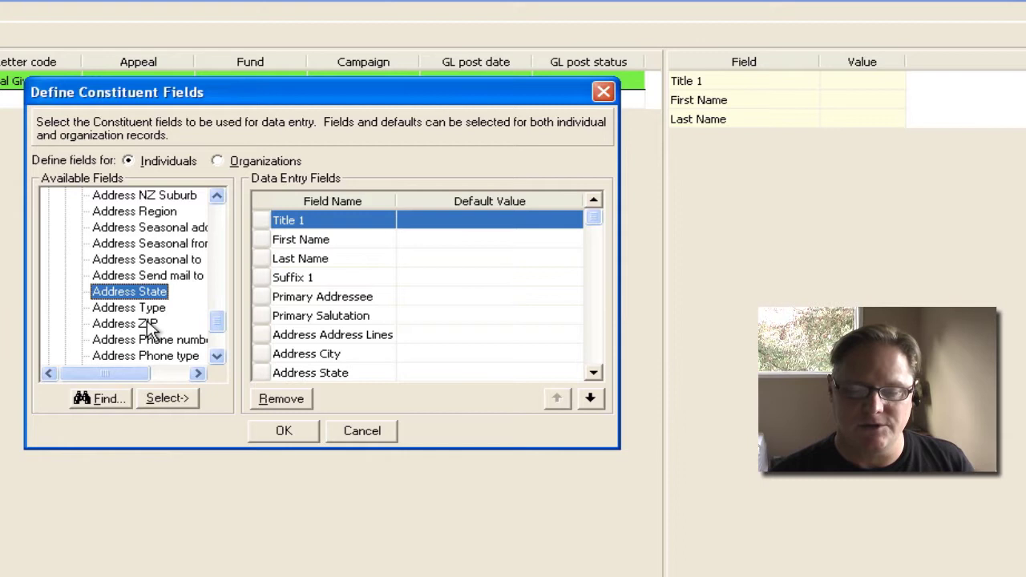
- Pick the Address ZIP, address phone number and Address Phone type fields
left_click(146, 323)
left_click_drag(213, 329, 214, 334)
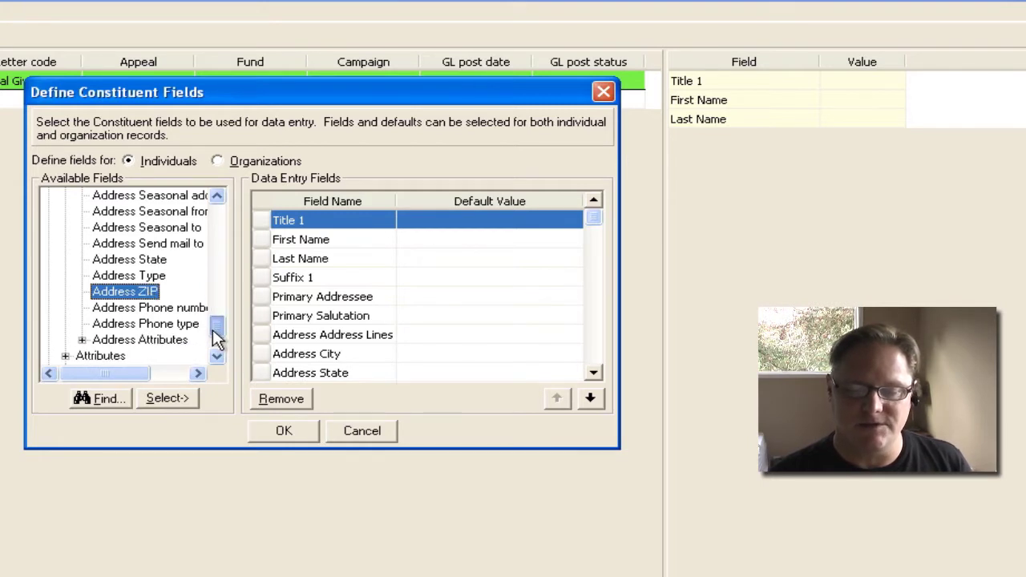
left_click(164, 309)
left_click(165, 325)
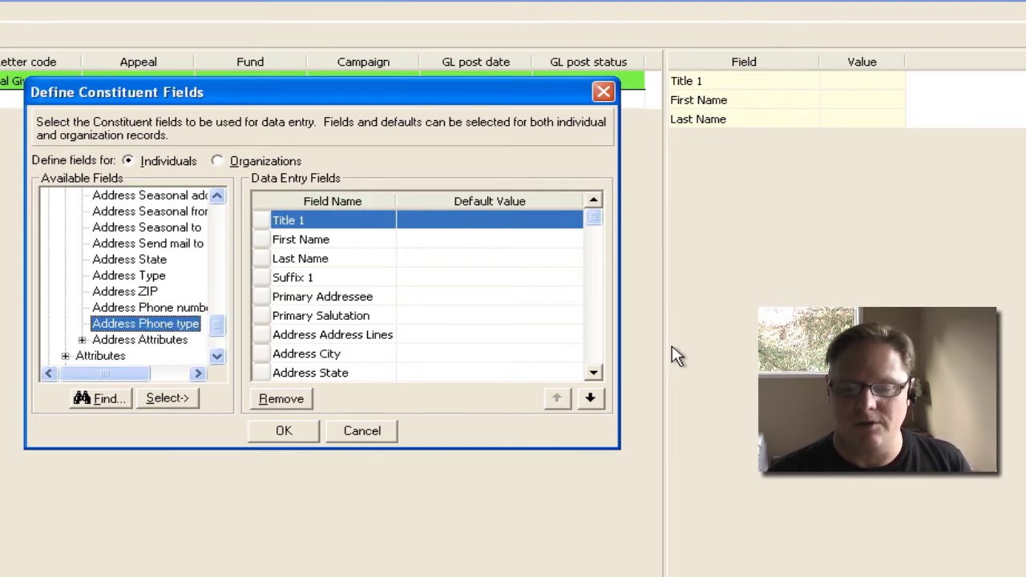
left_click_drag(215, 340, 219, 213)
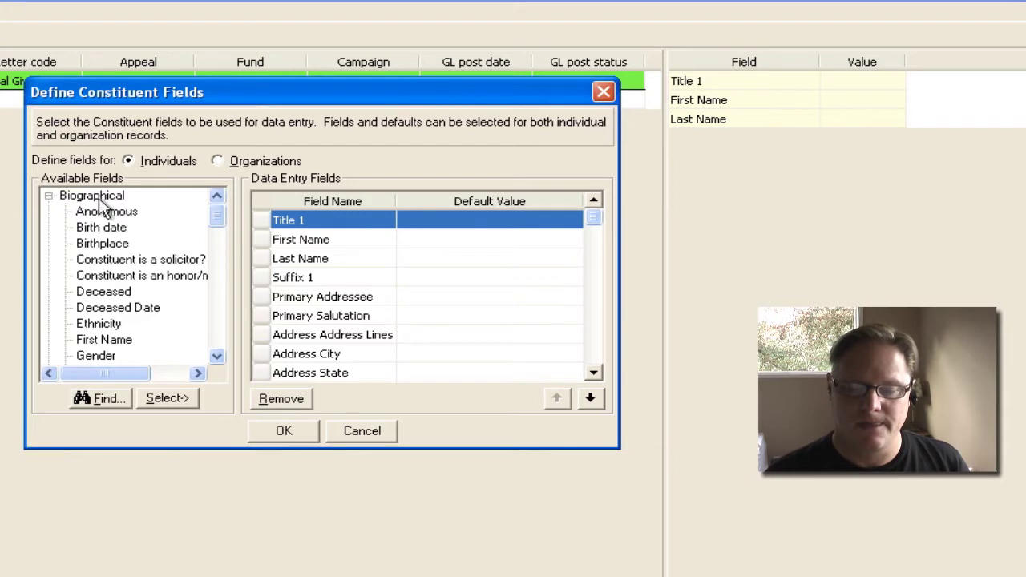
left_click(48, 197)
left_click(48, 198)
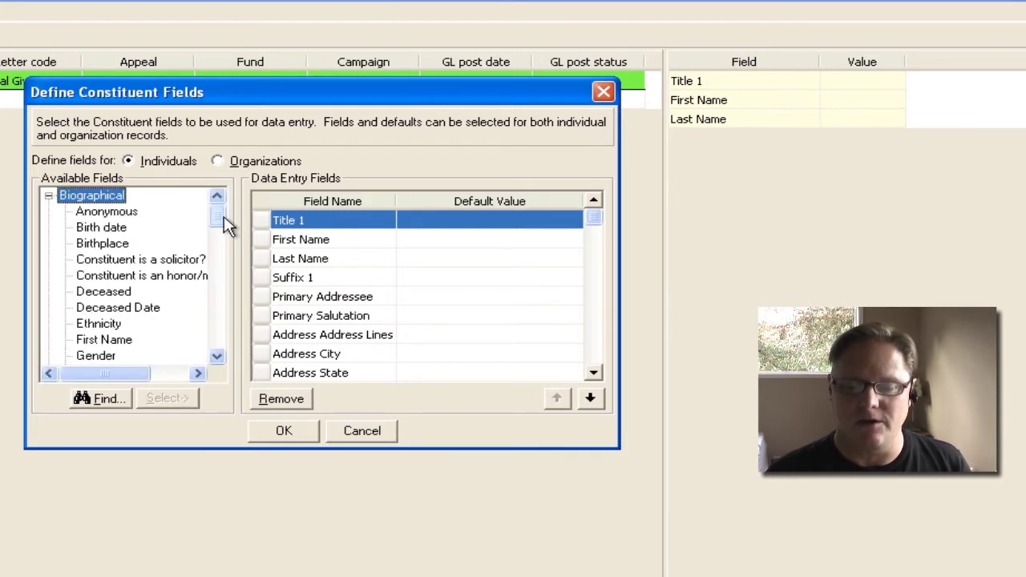
left_click_drag(222, 222, 214, 272)
- Pick Constituent Code Code from the Constituency Codes group
left_click(65, 259)
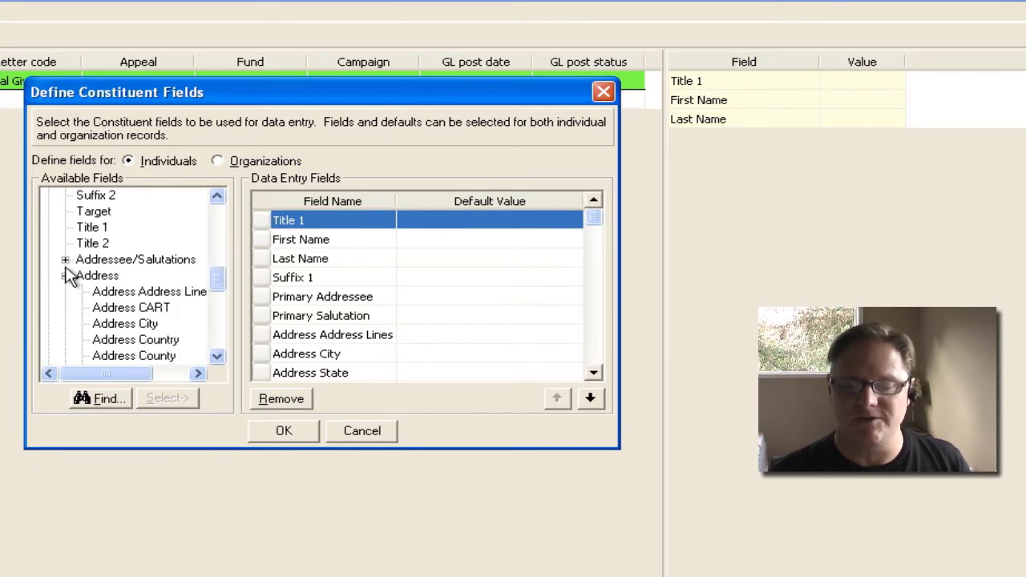
left_click(65, 275)
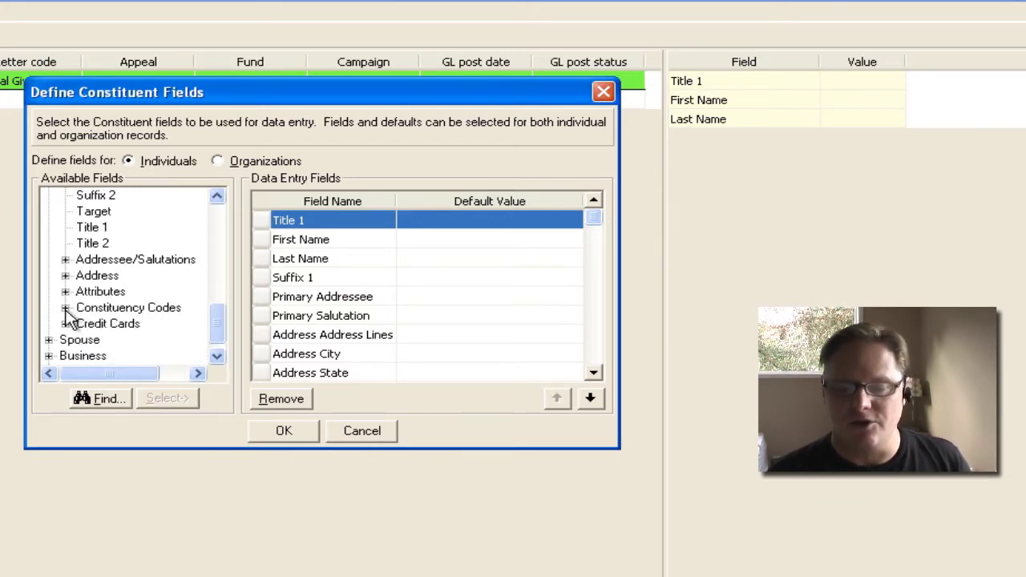
left_click(65, 308)
scroll(215, 331, "down", 1)
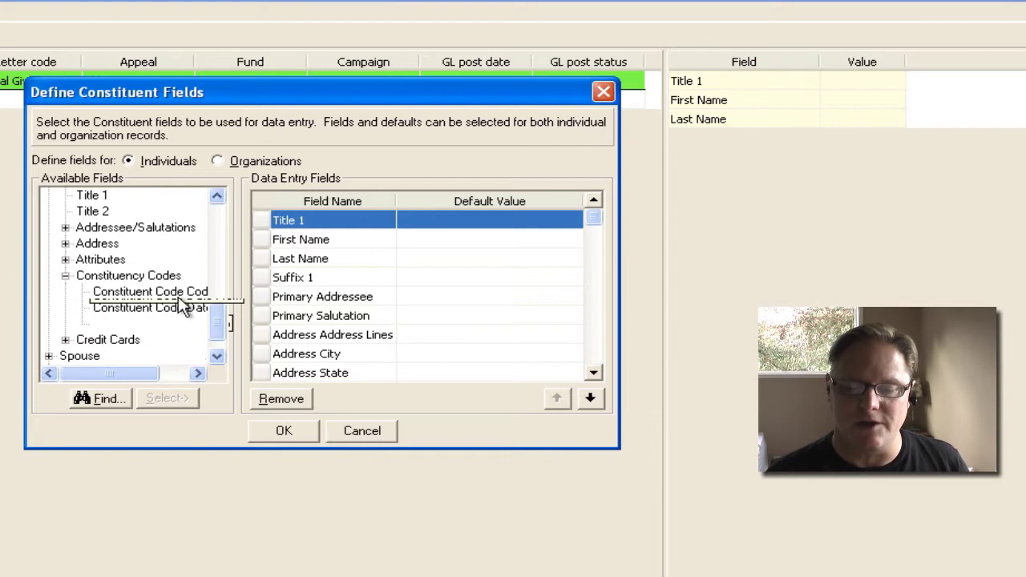
left_click(165, 291)
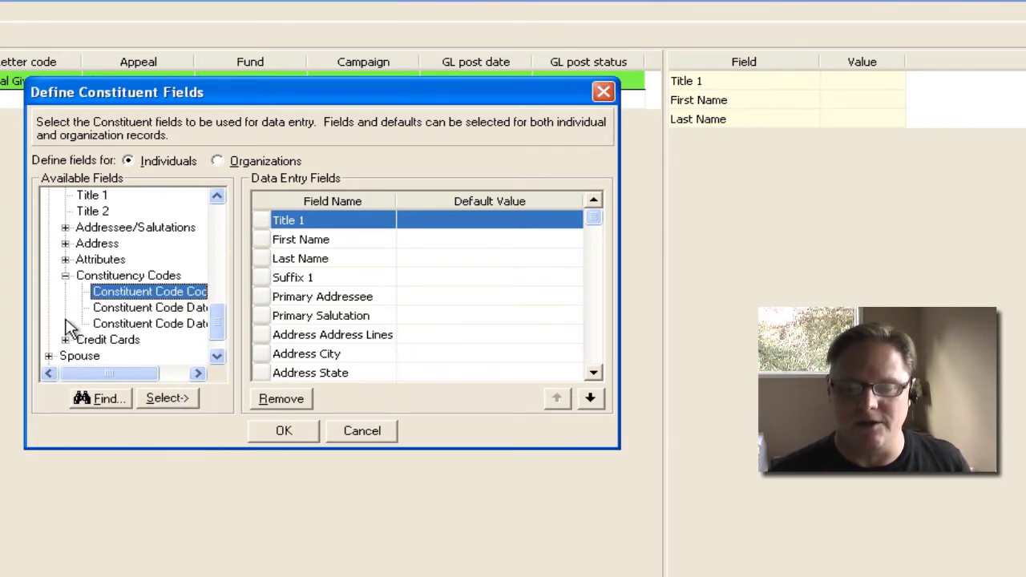
- Move Constituent Code Code1 up seven places so it sits above Address Address Lines
left_click(263, 257)
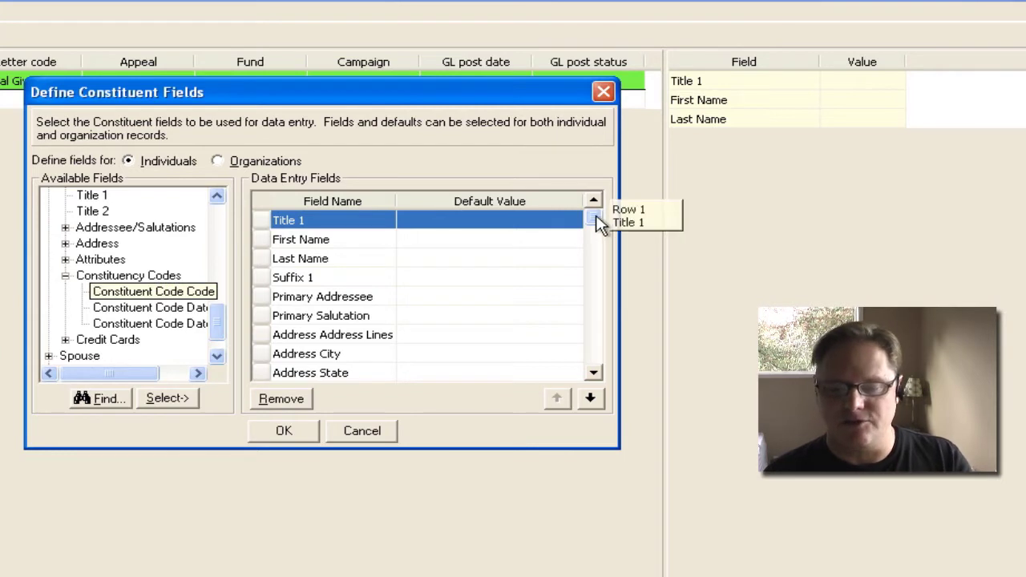
left_click_drag(595, 220, 595, 357)
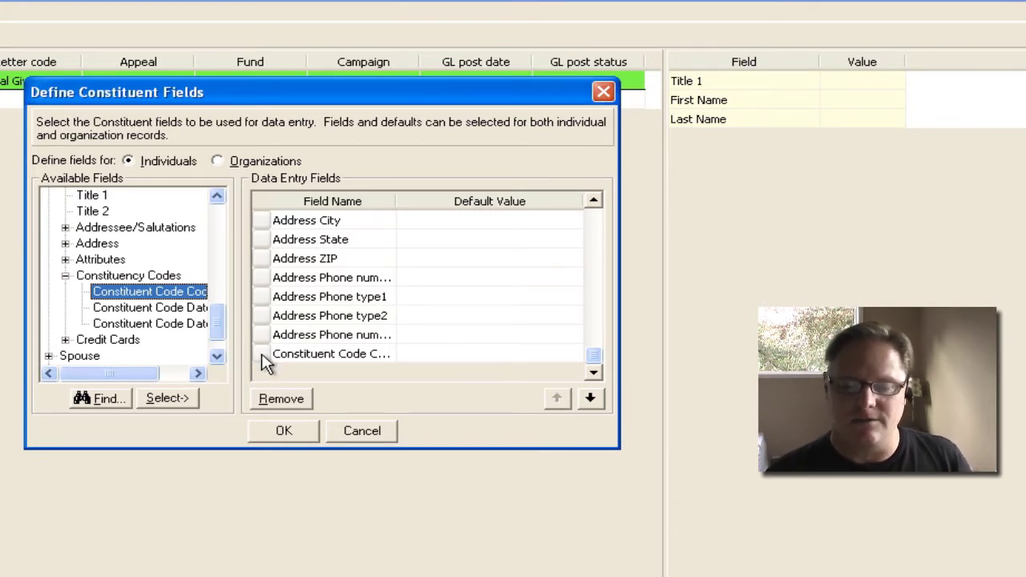
left_click(265, 359)
left_click_drag(396, 202, 464, 201)
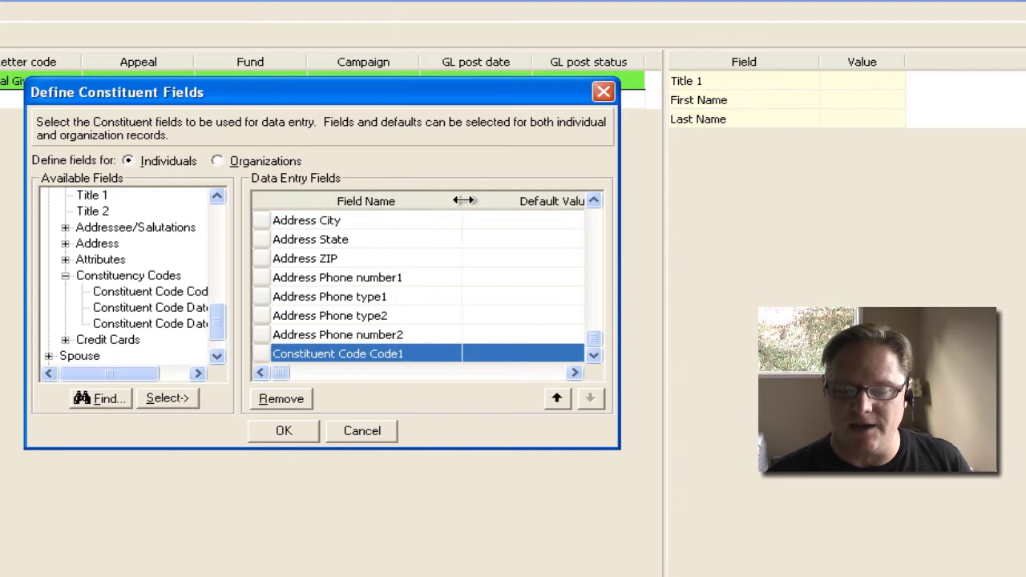
left_click(559, 400)
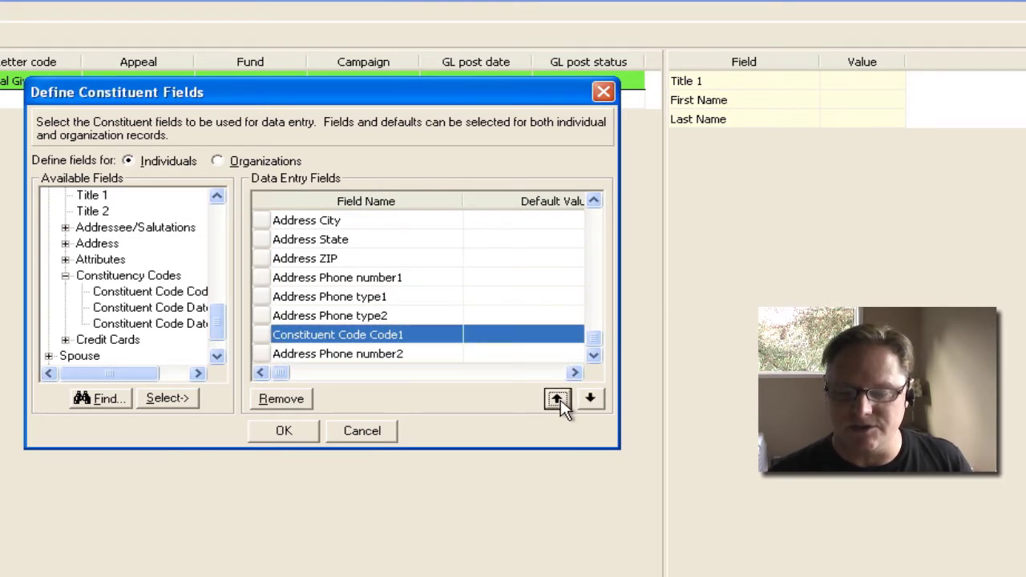
left_click(559, 400)
left_click(559, 400)
left_click(558, 401)
left_click(559, 400)
left_click(558, 400)
left_click(559, 400)
left_click(559, 400)
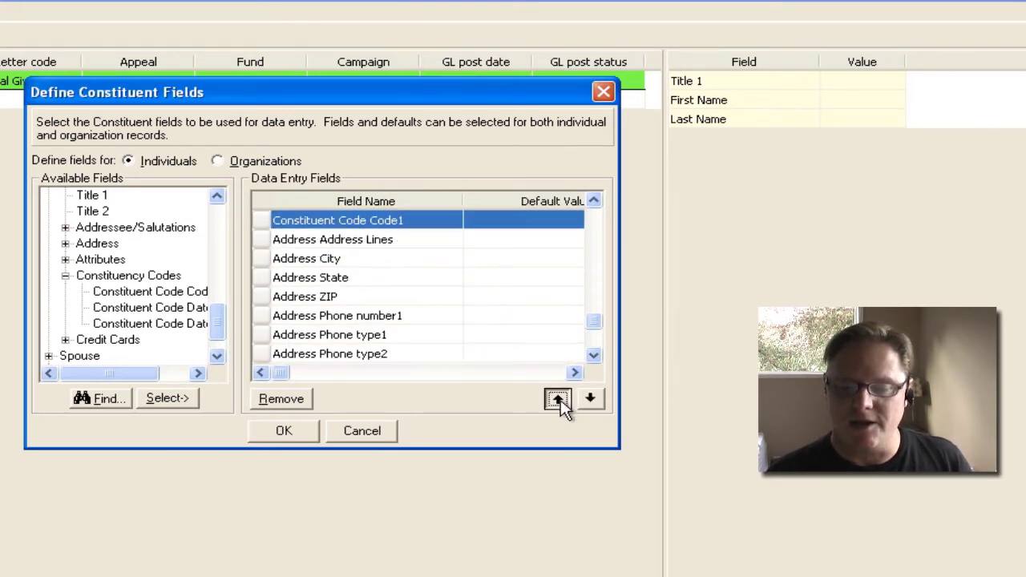
left_click(559, 400)
left_click(559, 400)
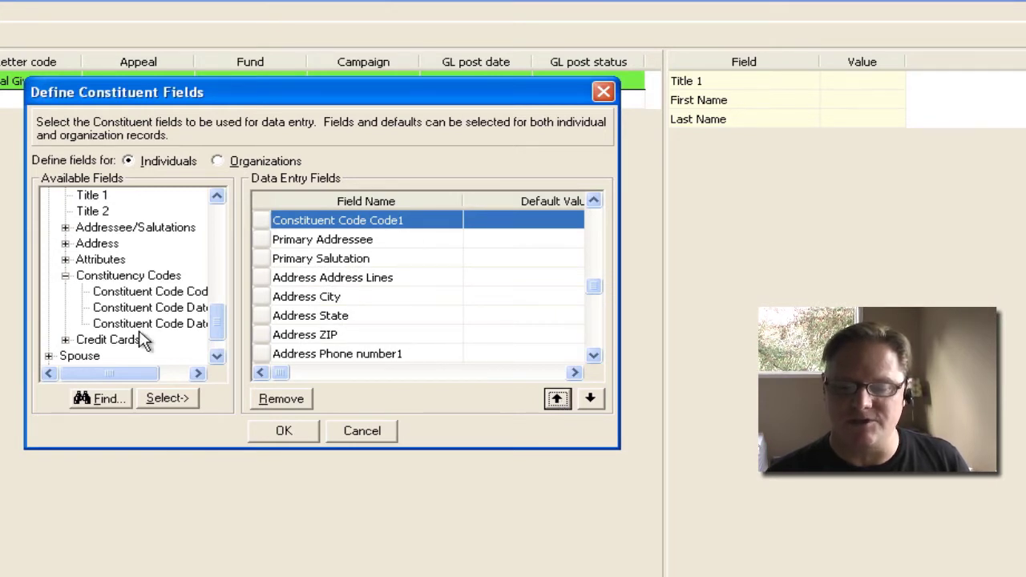
- Add Sp. Name from the Spouse group as the last entry field and save with OK
left_click_drag(217, 316, 210, 201)
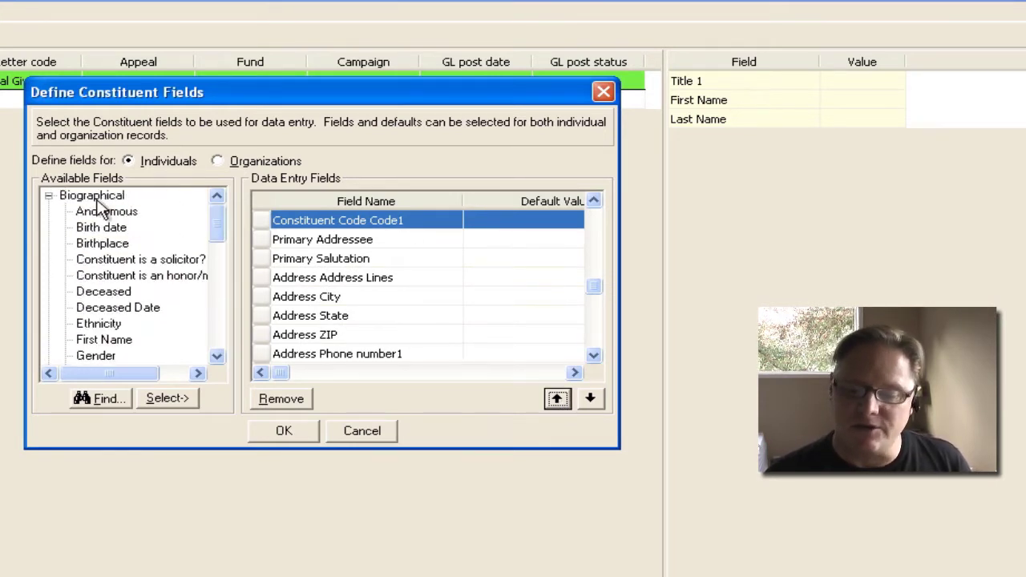
left_click(49, 196)
left_click(49, 211)
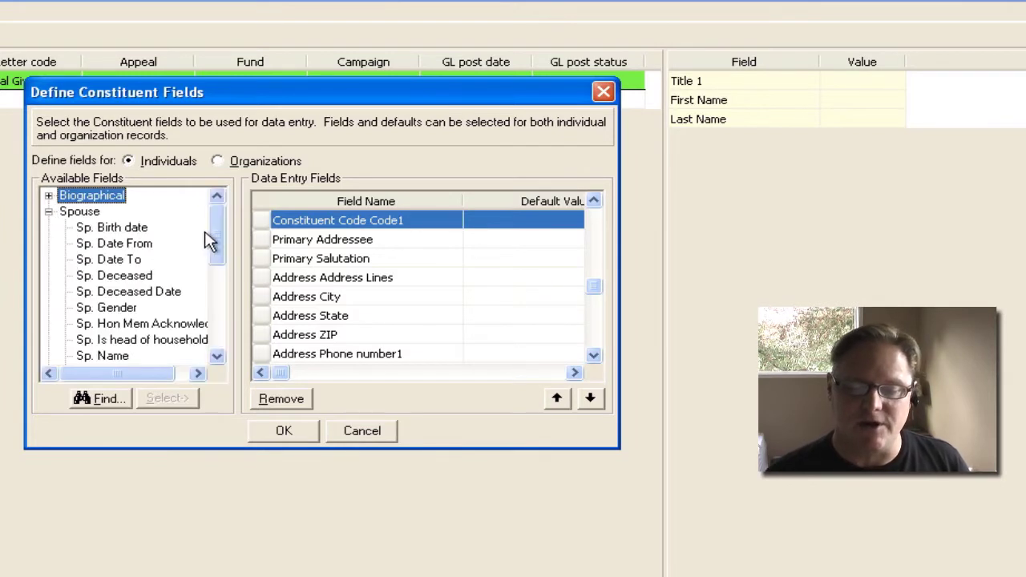
left_click_drag(218, 238, 220, 257)
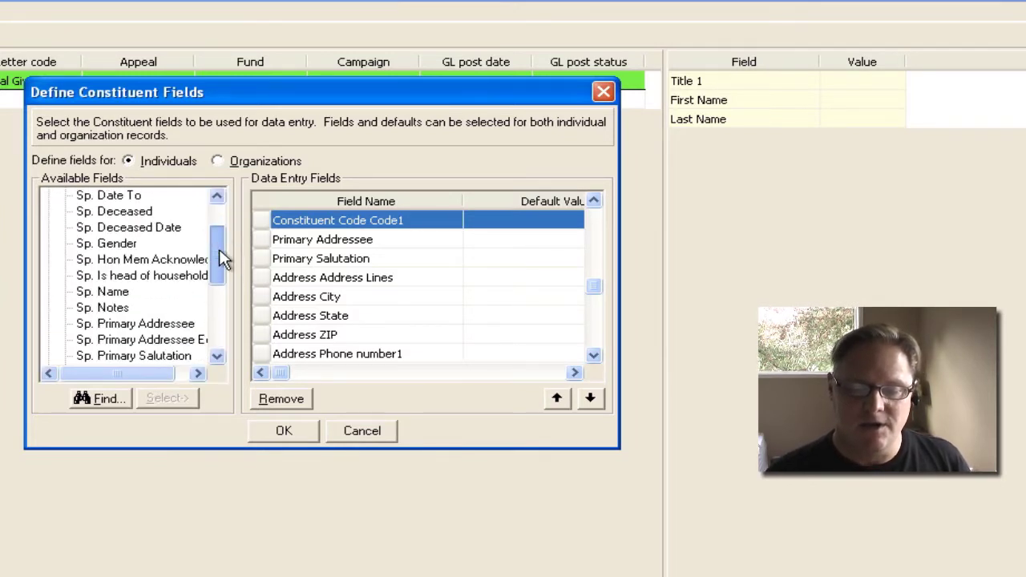
left_click(103, 291)
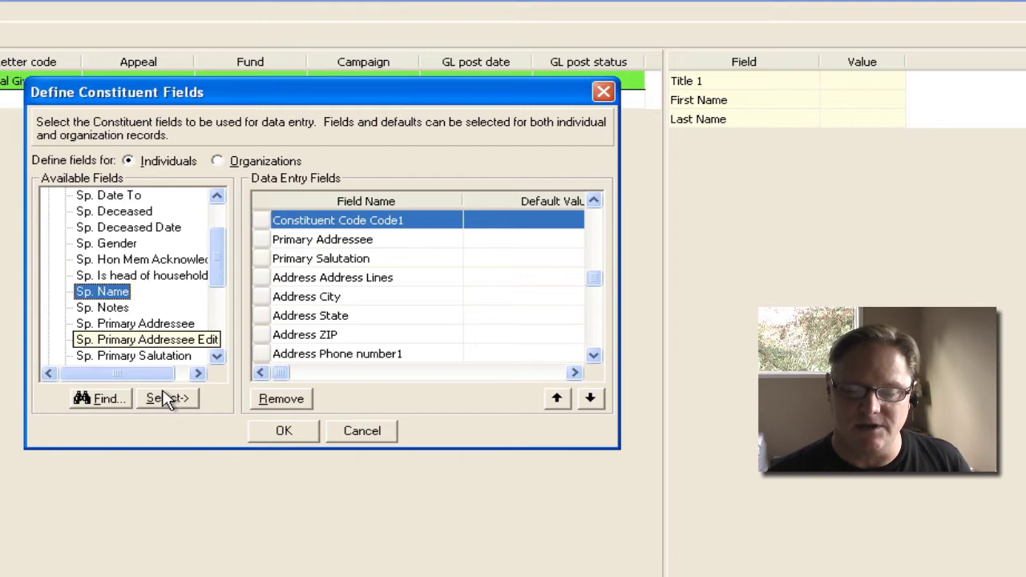
left_click(164, 399)
left_click(283, 431)
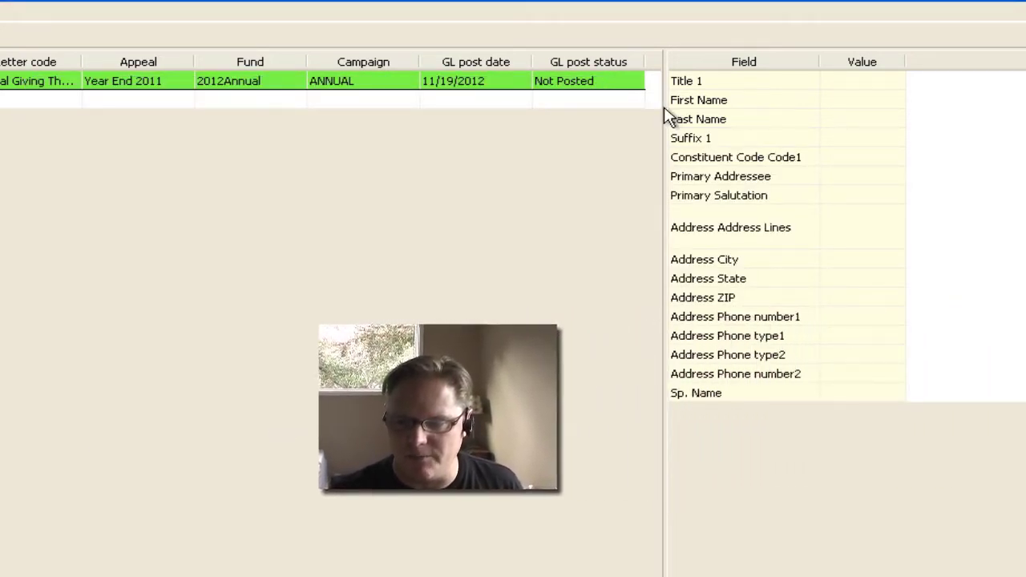
scroll(578, 117, "right", 5)
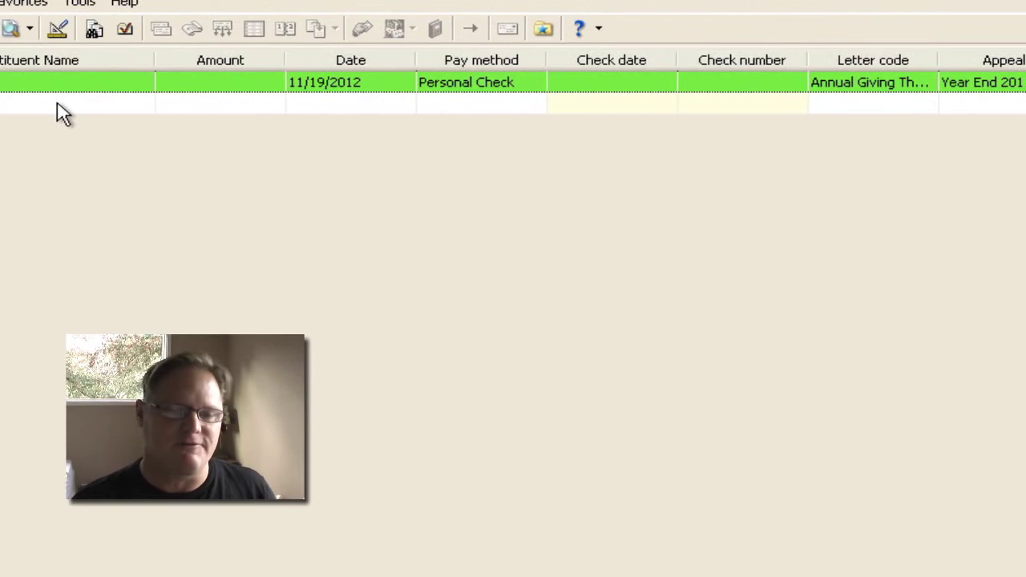
- Start a new gift row and assign an individual found by last-name search as its constituent
left_click(62, 110)
left_click(319, 106)
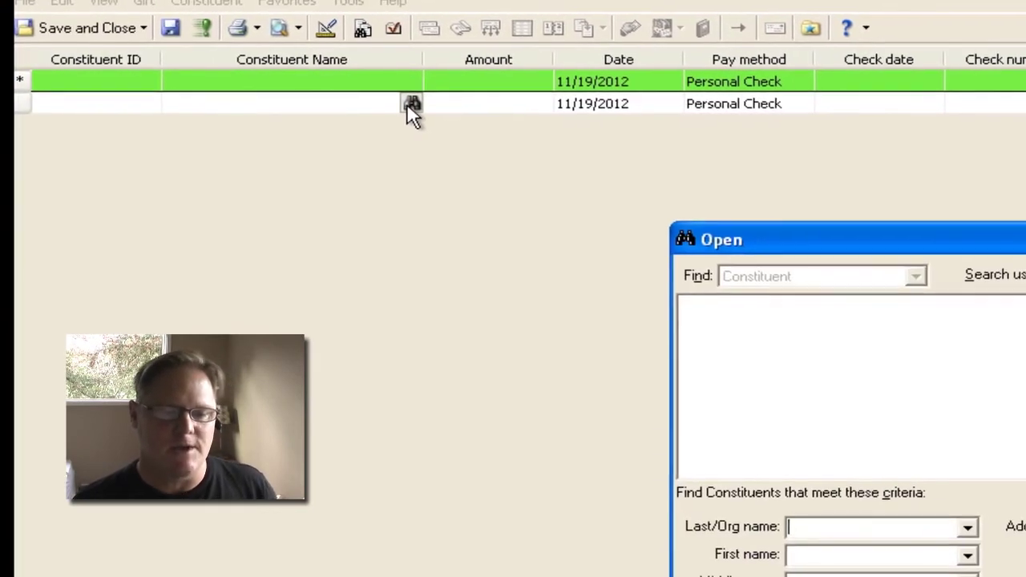
type("s")
left_click(802, 535)
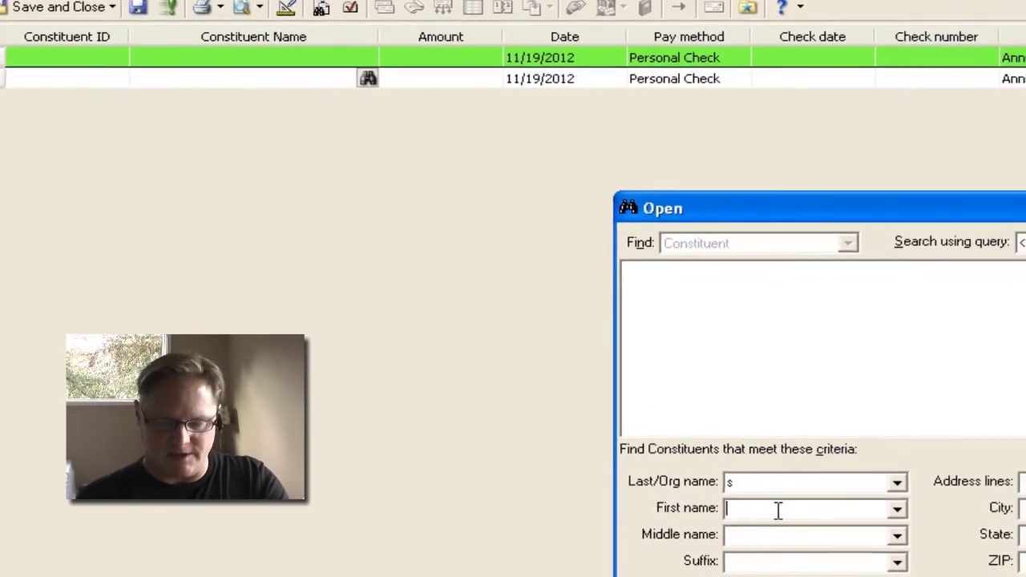
type("f")
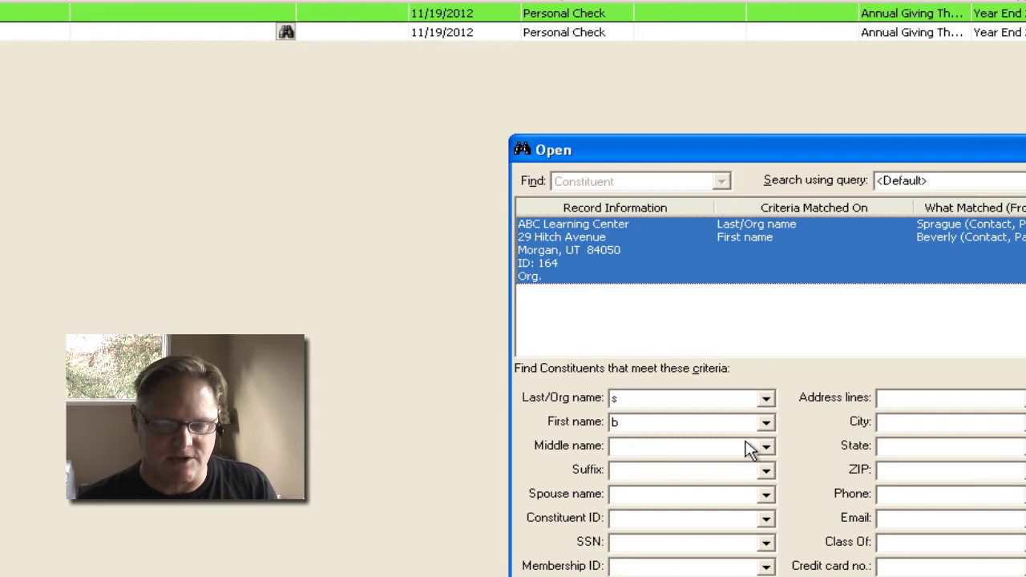
double_click(650, 398)
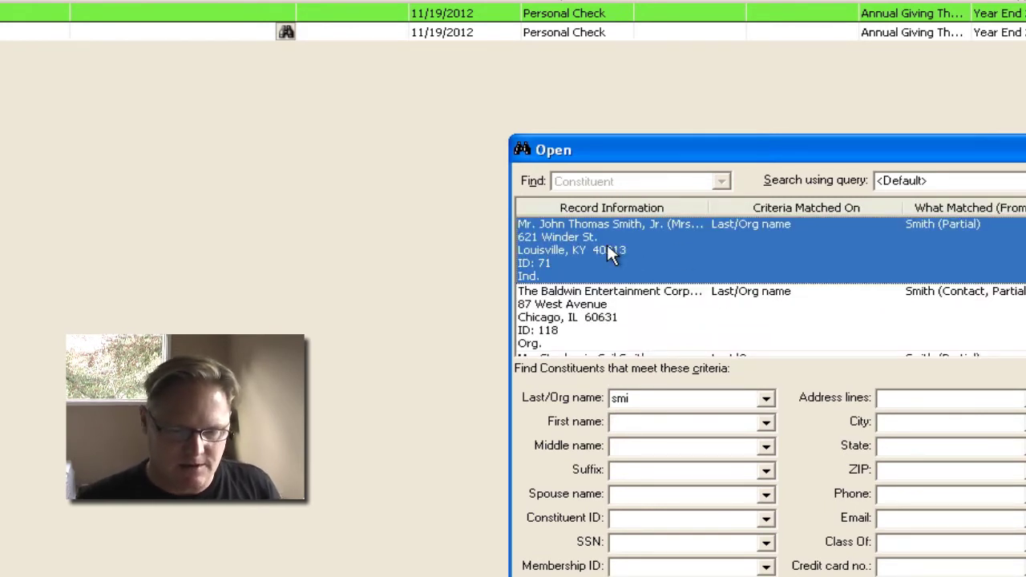
key("Return")
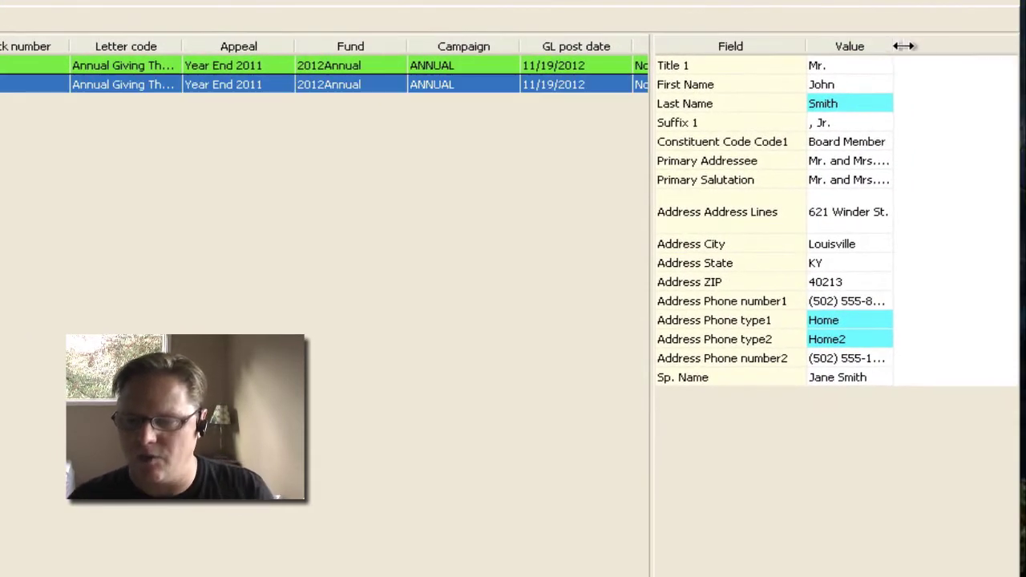
- Widen the constituent panel's Value column to show full addressee, salutation and phone values
left_click_drag(966, 42, 1004, 49)
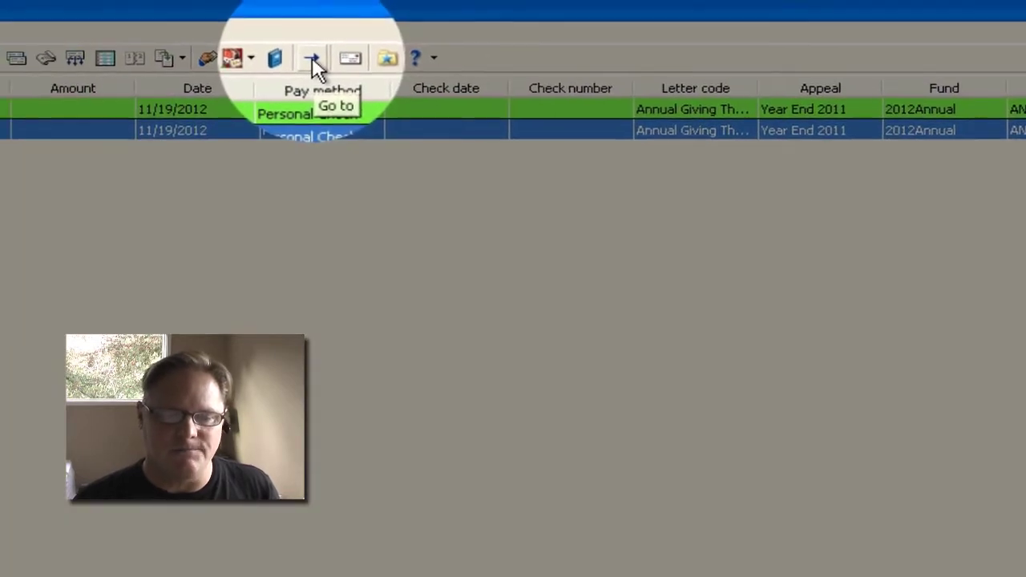
- Review the gift's constituent record in Edit mode, then reopen Define Constituent Fields
left_click(237, 52)
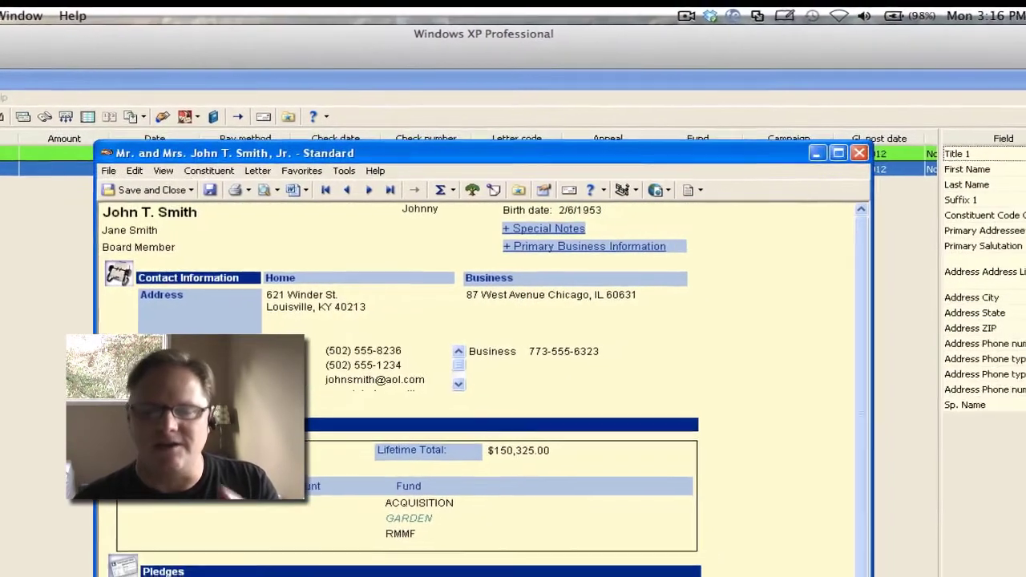
left_click(496, 505)
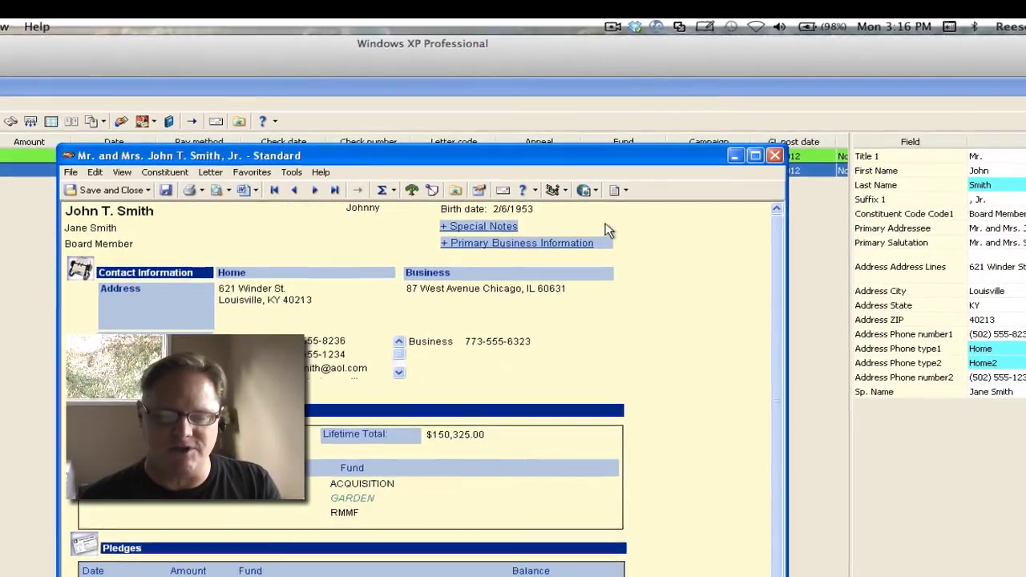
left_click(626, 191)
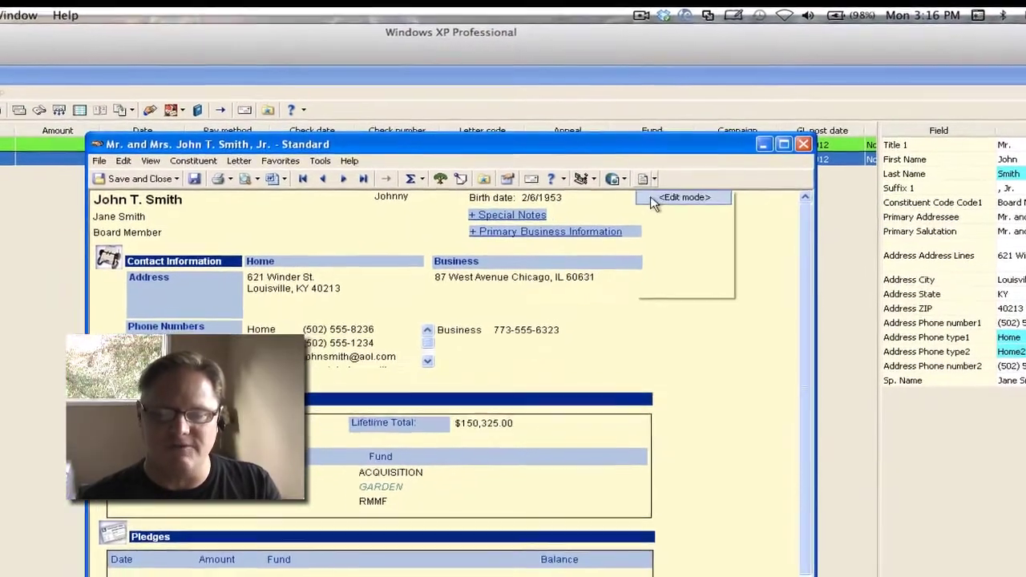
left_click(641, 207)
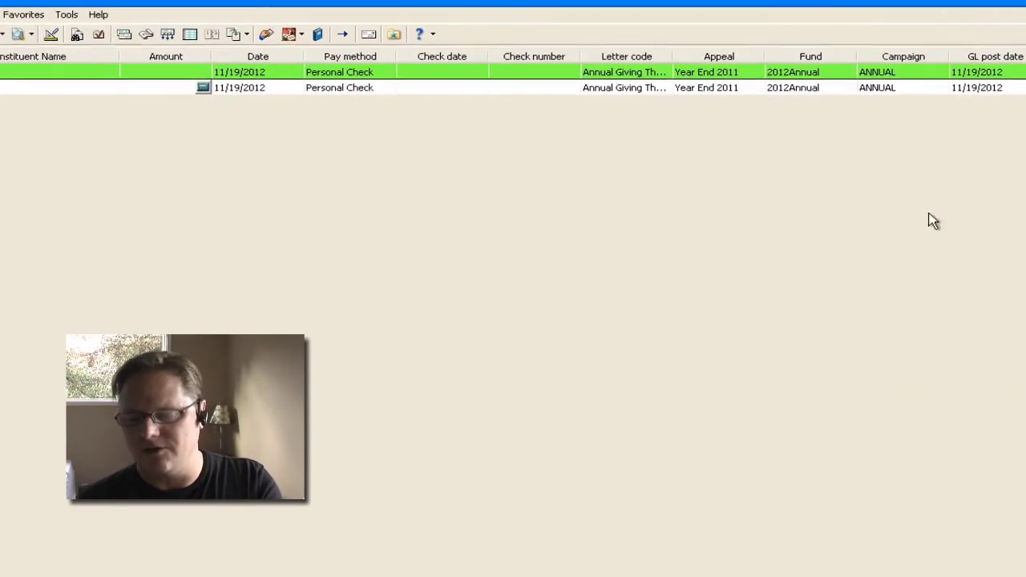
left_click(141, 24)
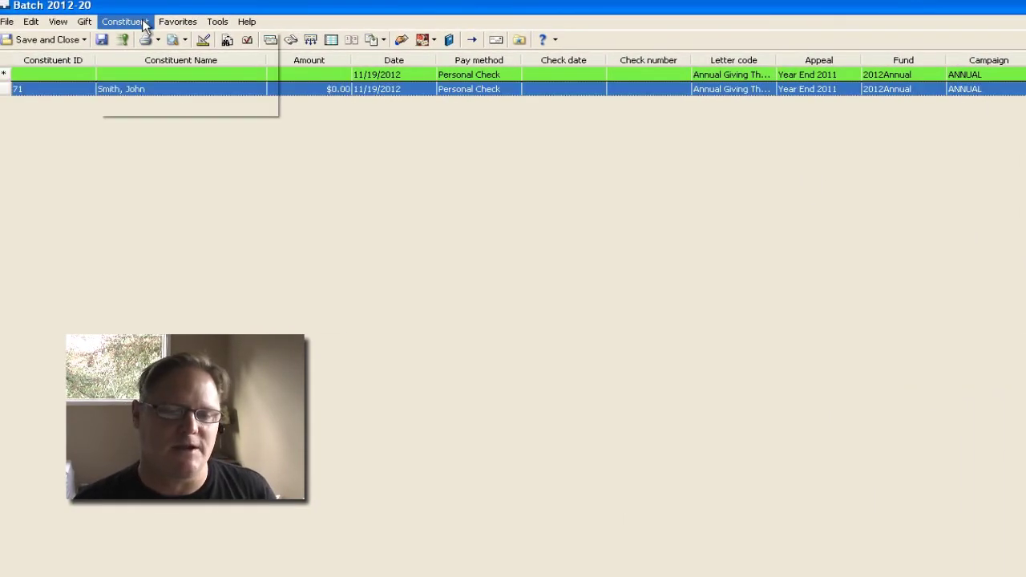
left_click(163, 107)
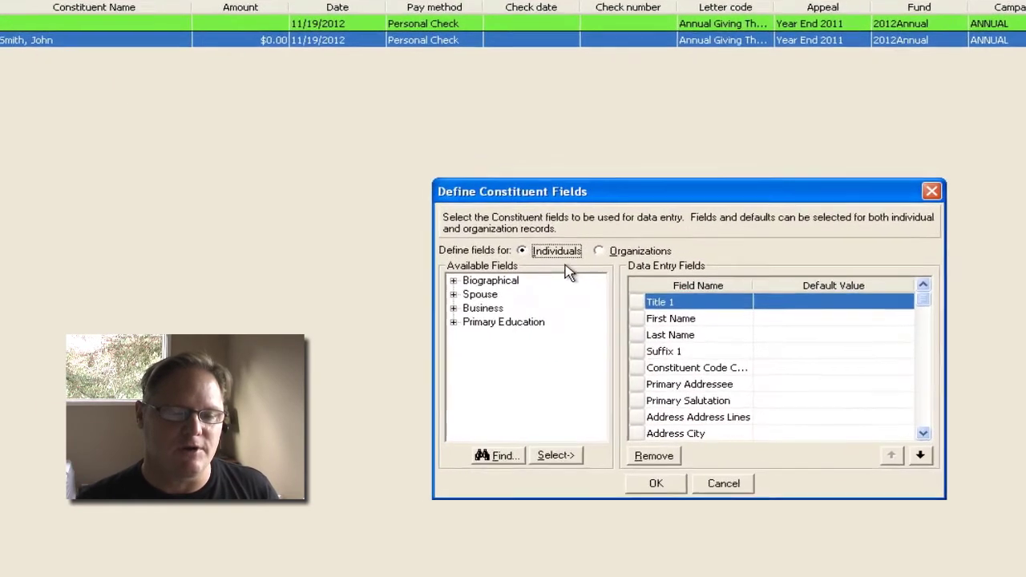
- For organizations, add Contact Name, Is Employee, Is Primary, Position and Print Org fields
left_click(609, 250)
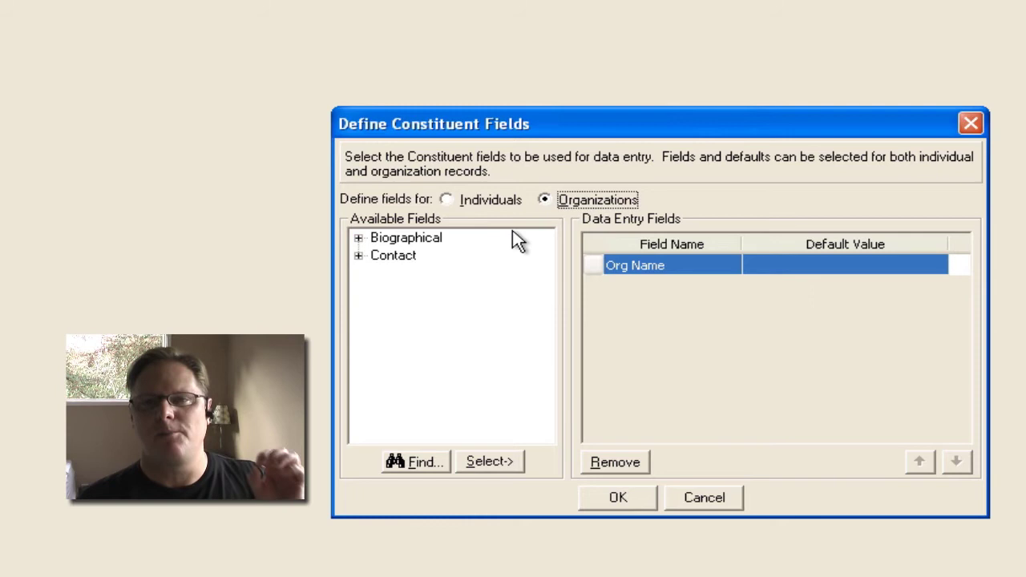
left_click(358, 256)
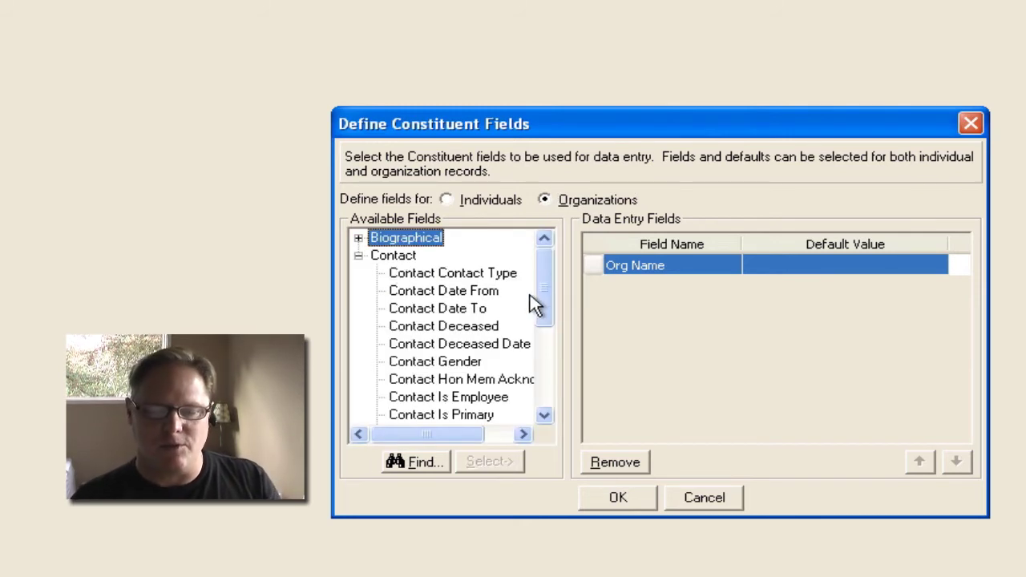
left_click_drag(536, 294, 536, 323)
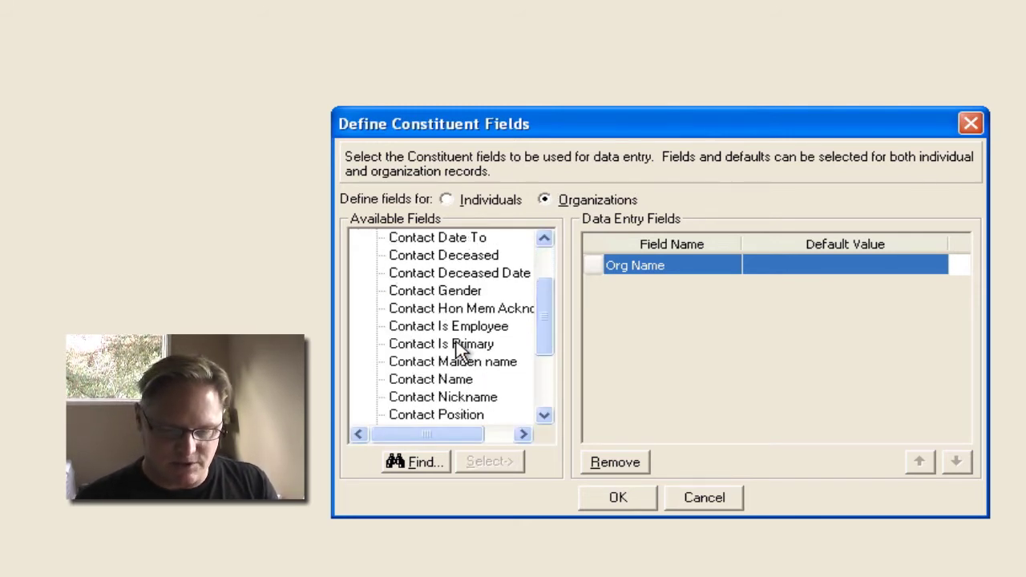
double_click(451, 383)
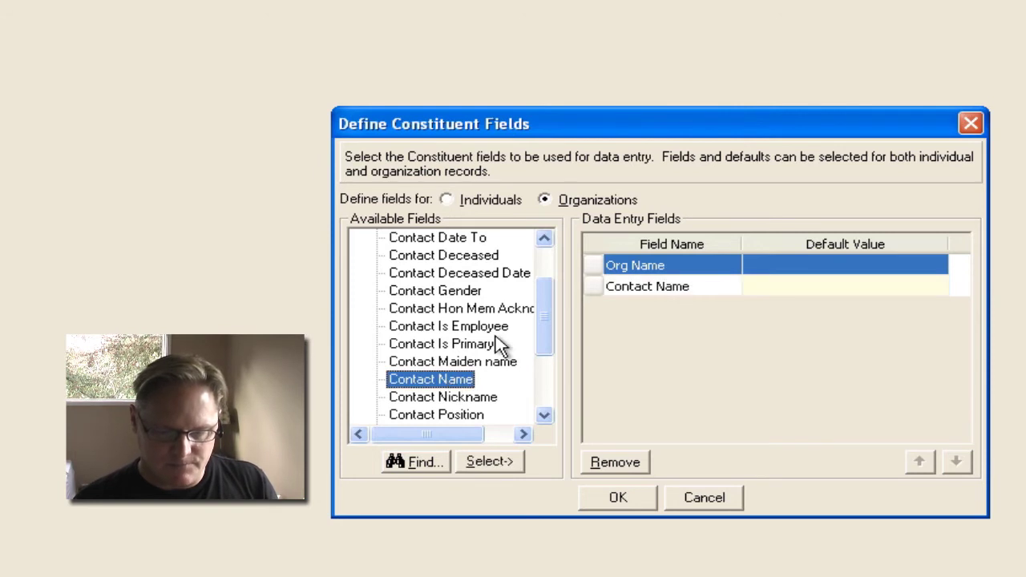
double_click(495, 329)
double_click(465, 344)
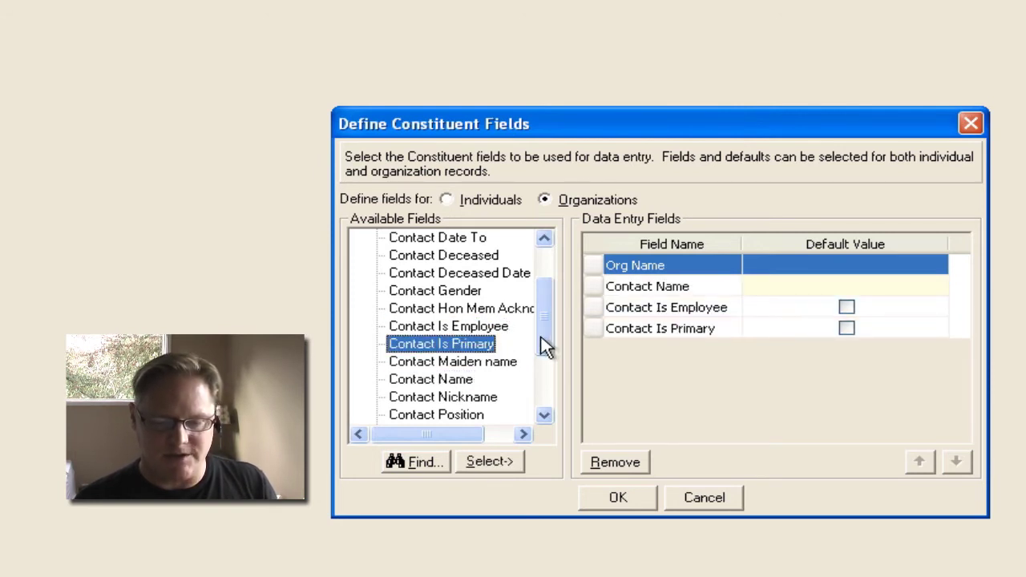
left_click_drag(544, 346, 542, 391)
double_click(470, 363)
double_click(471, 345)
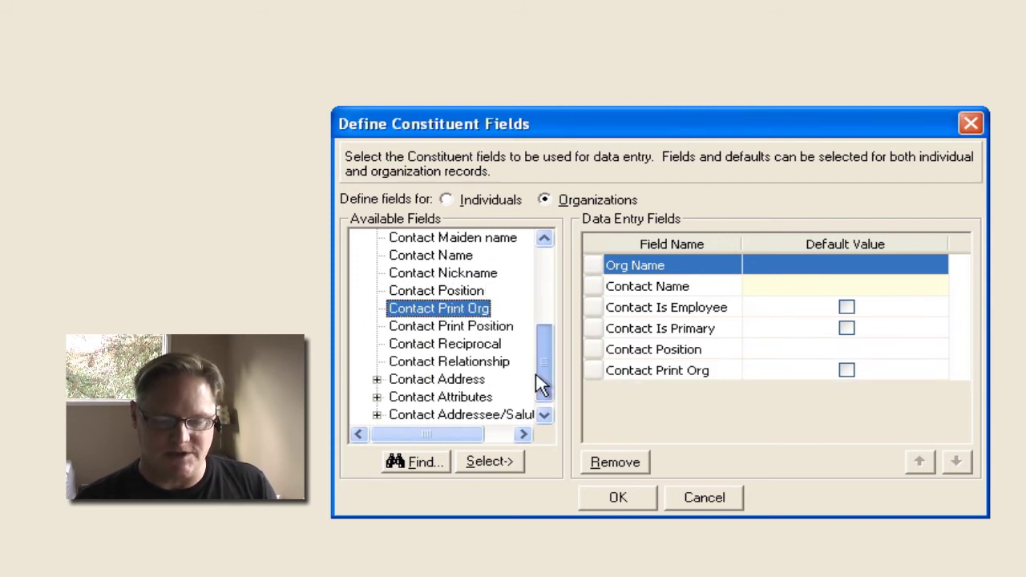
- Add Primary Addressee and Primary Salutation, then save the organization field setup
left_click(375, 415)
left_click_drag(550, 360, 553, 383)
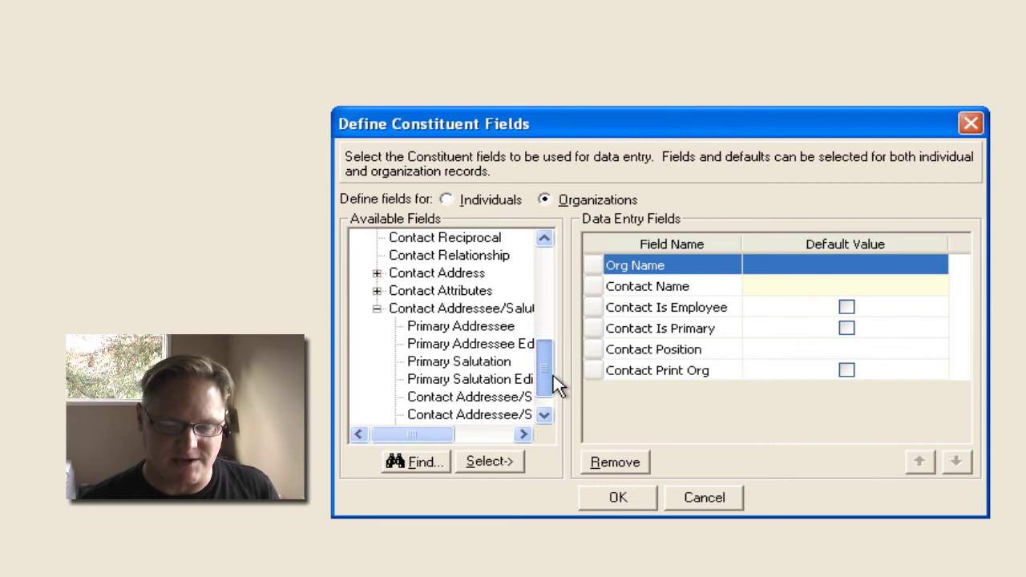
double_click(491, 329)
double_click(501, 362)
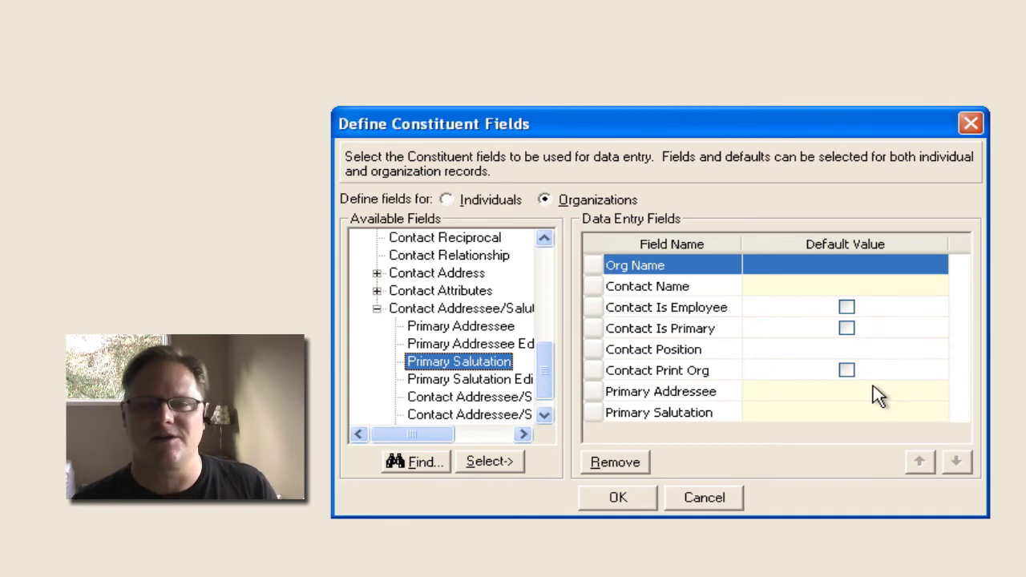
left_click(634, 498)
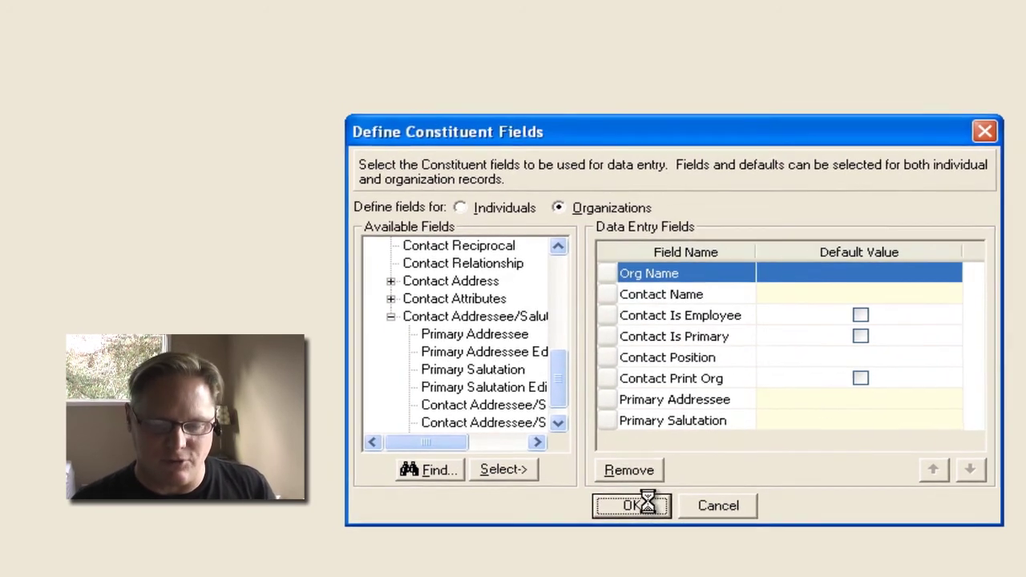